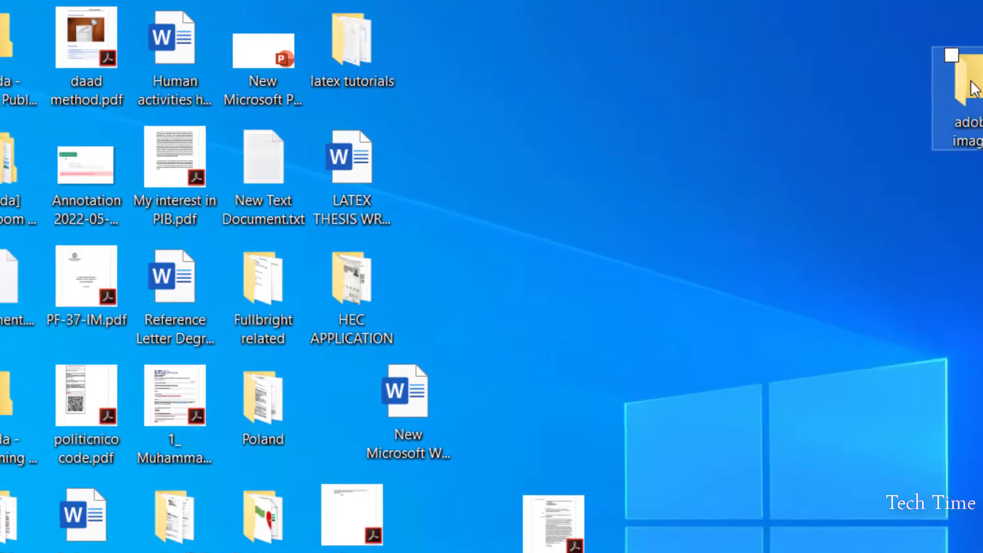
# Check that the desktop 'adobe images' folder is empty, then close it
pyautogui.click(629, 80)
pyautogui.doubleClick(629, 80)
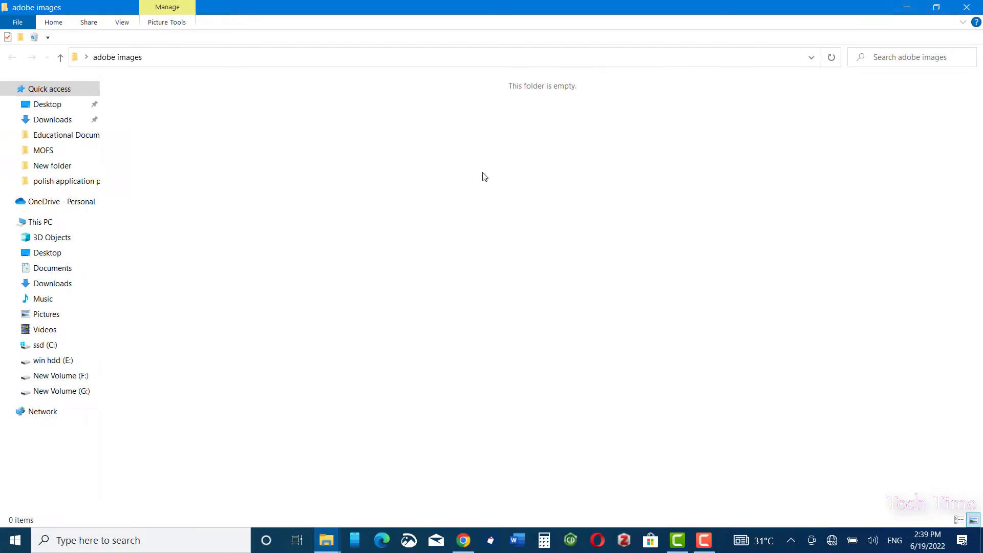
pyautogui.click(966, 7)
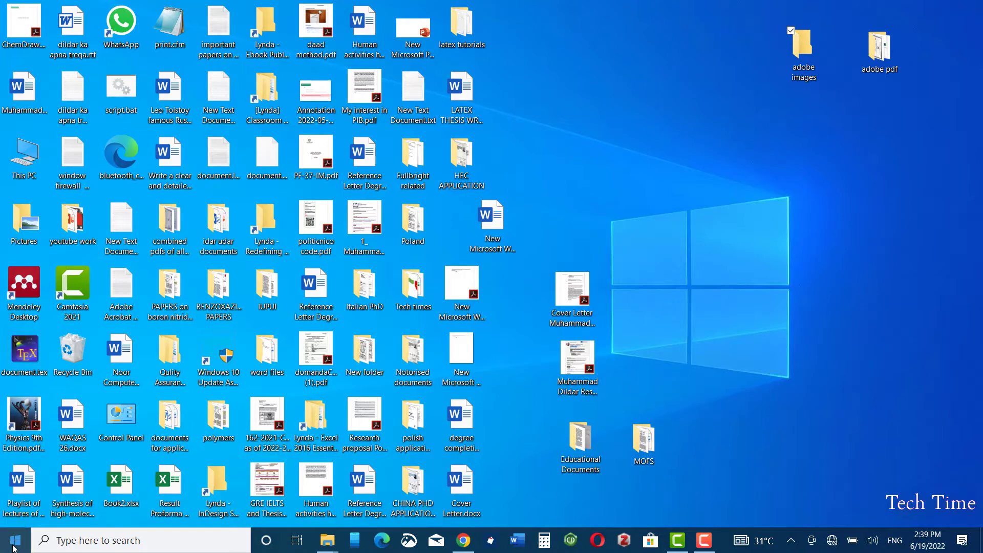
# Launch Acrobat Pro DC and open the Action Wizard from the Customize tools
pyautogui.click(14, 542)
pyautogui.click(153, 496)
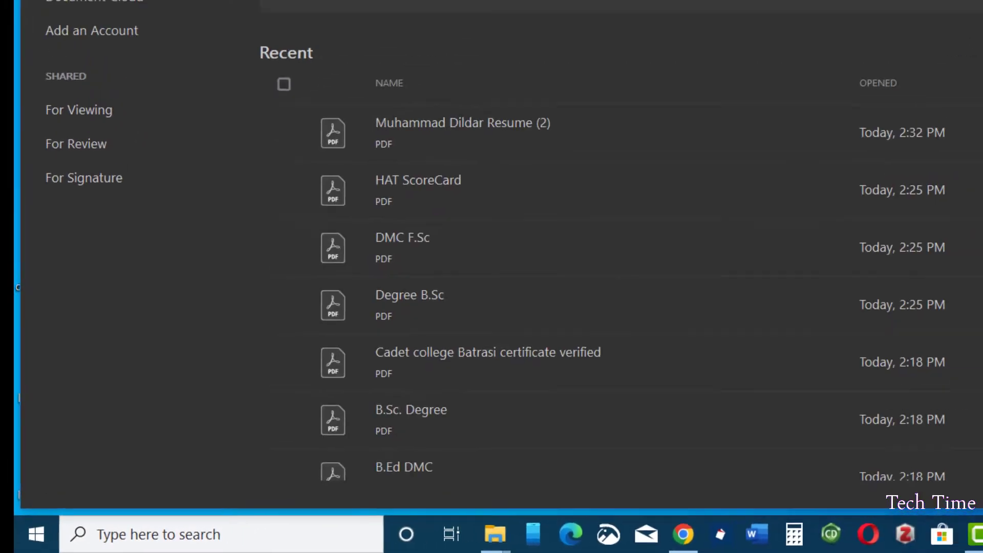
pyautogui.click(72, 41)
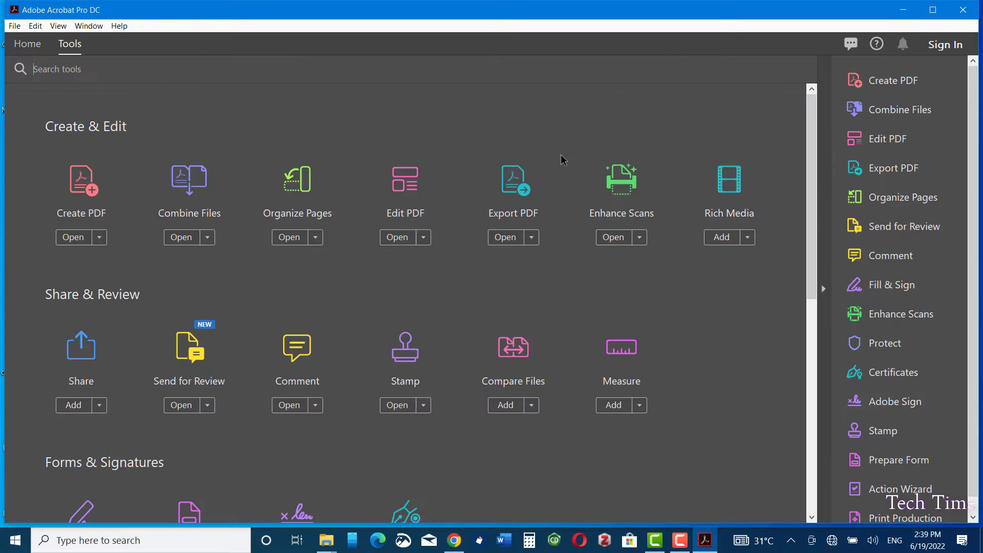
pyautogui.moveTo(811, 203); pyautogui.dragTo(803, 440)
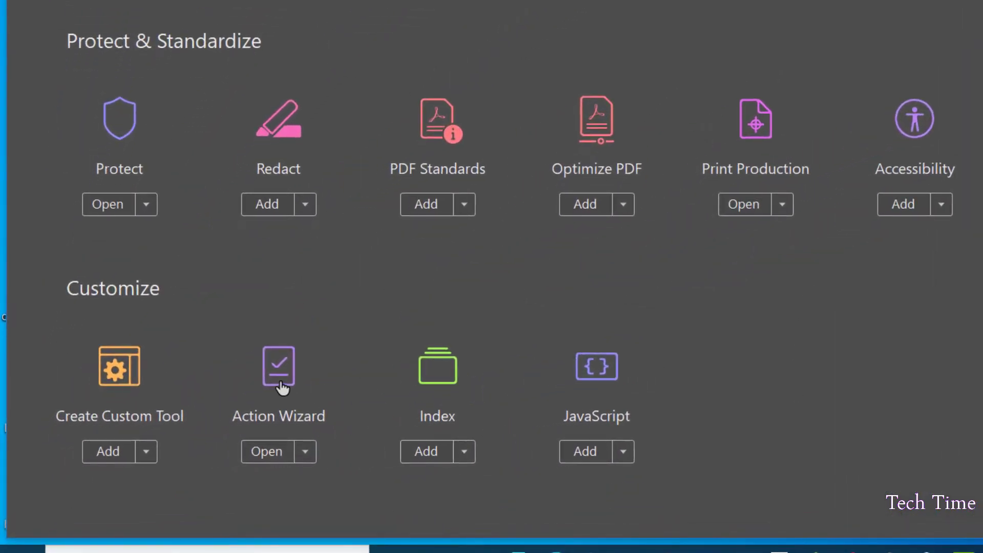
pyautogui.click(266, 451)
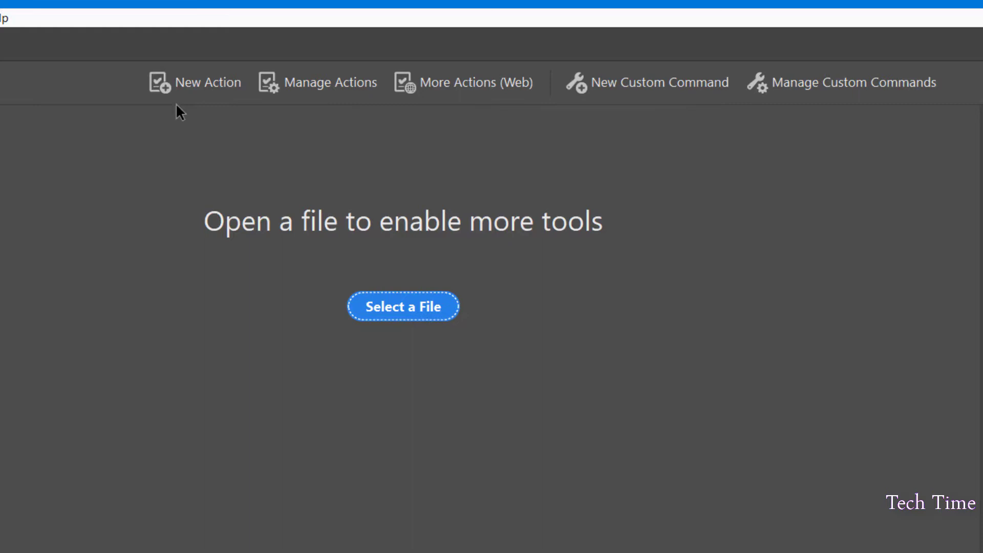
# Create a new action with an Export All Images As JPEG step from Save & Export
pyautogui.click(196, 81)
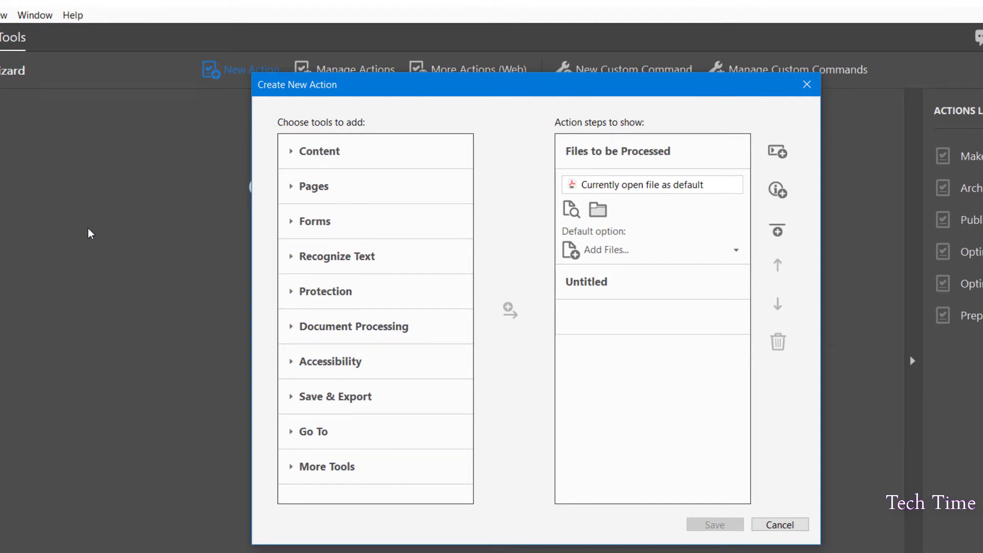
pyautogui.click(292, 397)
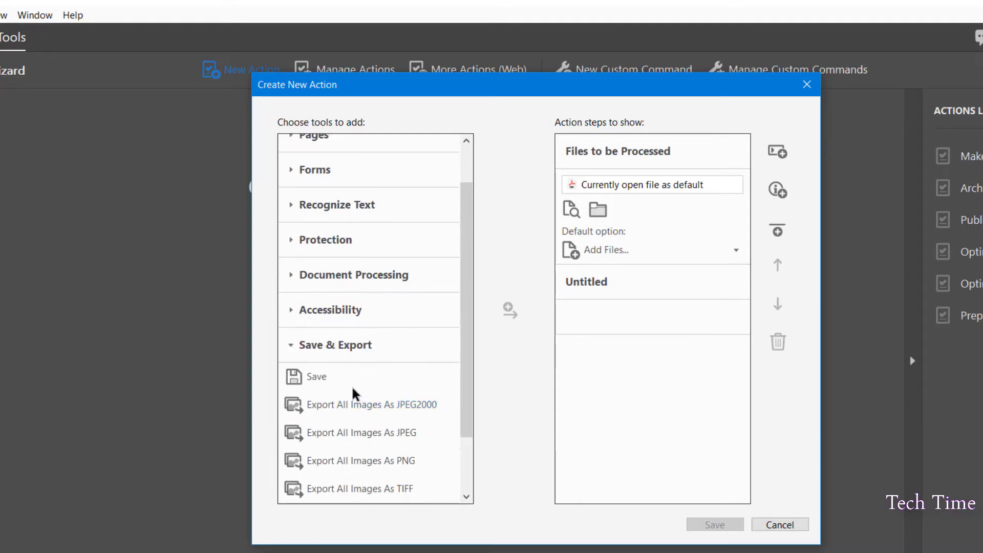
pyautogui.moveTo(470, 400); pyautogui.dragTo(469, 417)
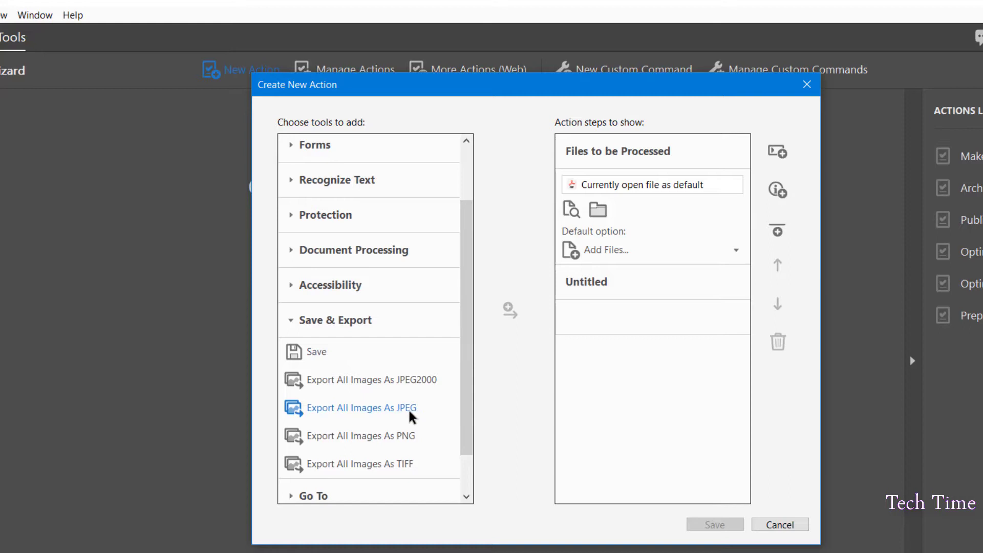
pyautogui.click(351, 409)
pyautogui.click(508, 311)
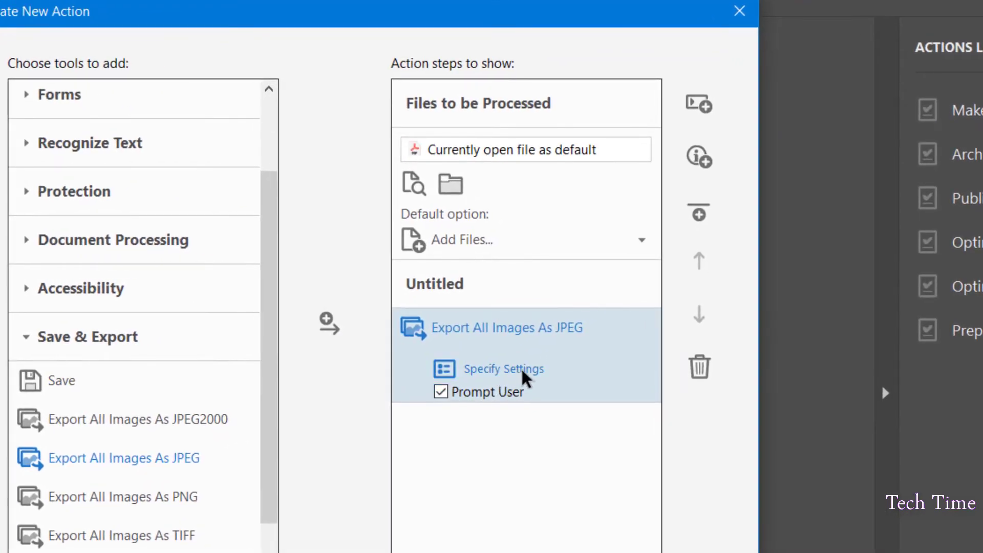
# Set the JPEG export step to save into the desktop 'adobe images' folder, without overwriting existing files
pyautogui.click(523, 370)
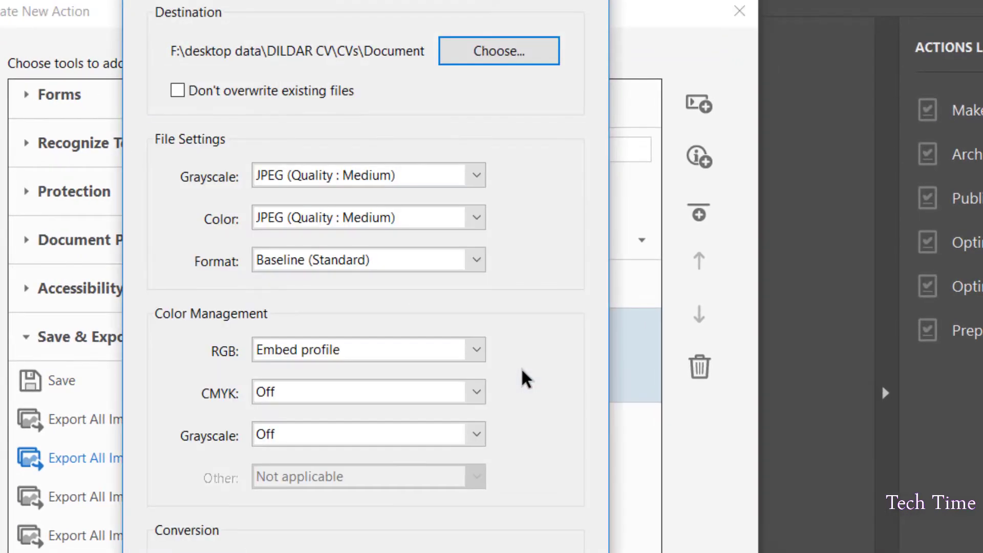
pyautogui.click(502, 51)
pyautogui.click(503, 373)
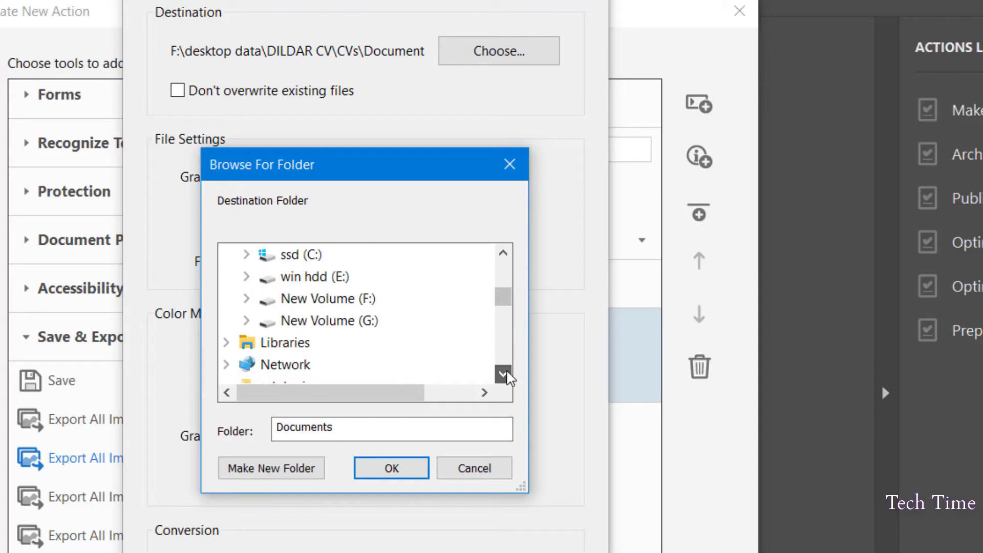
pyautogui.click(503, 374)
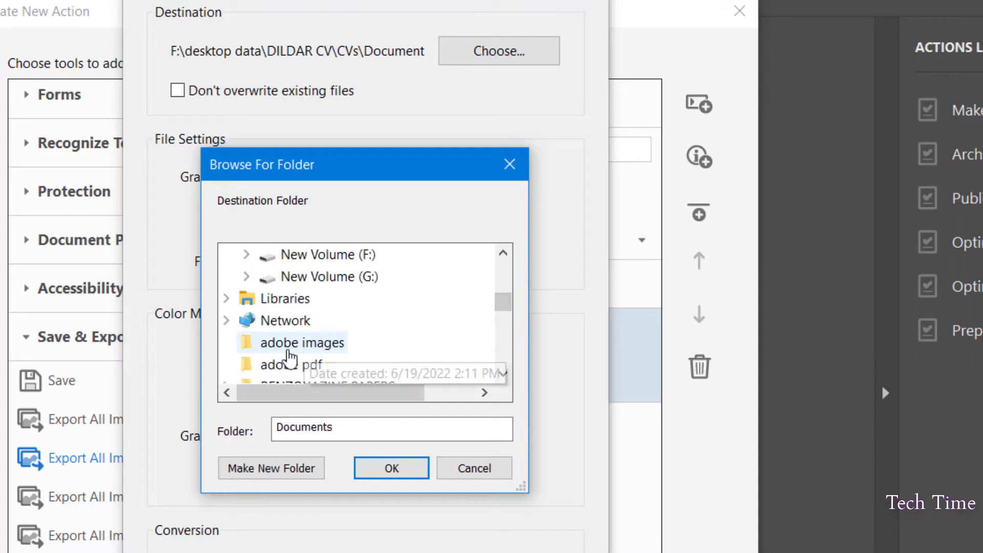
pyautogui.click(291, 344)
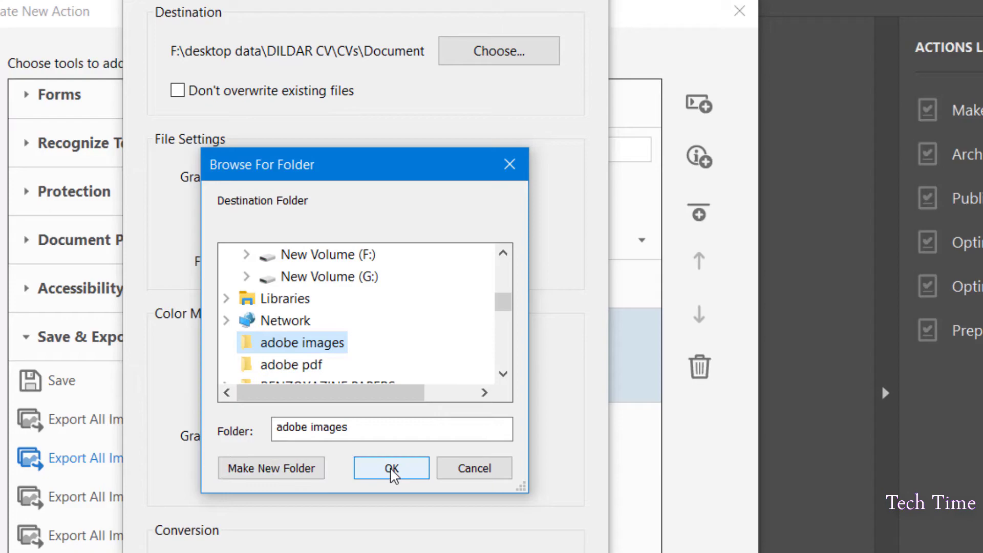
pyautogui.click(392, 468)
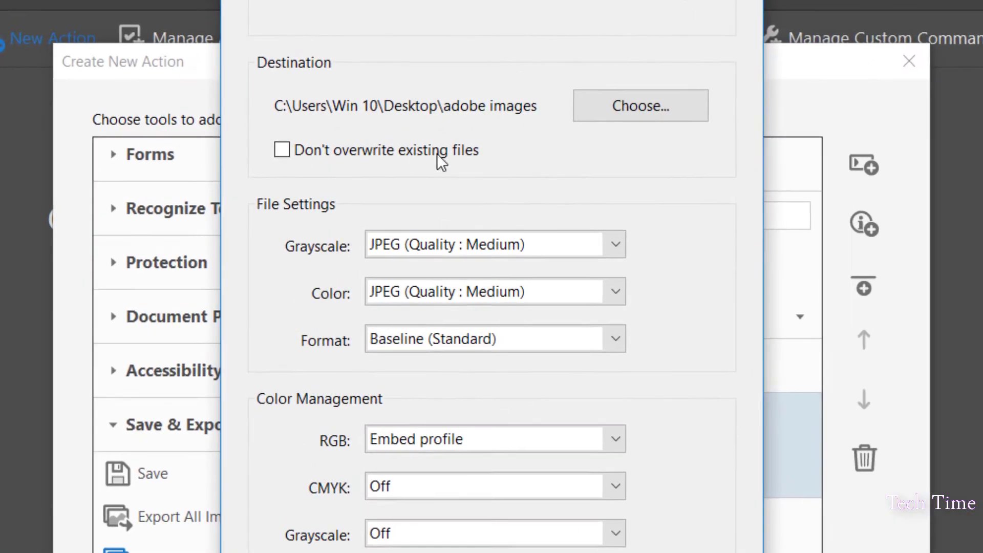
pyautogui.click(283, 150)
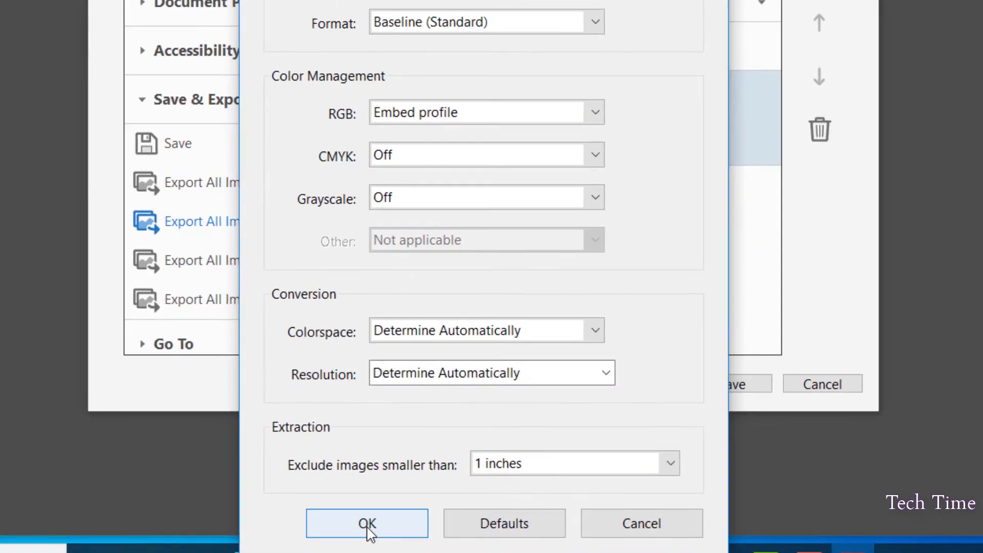
pyautogui.click(367, 523)
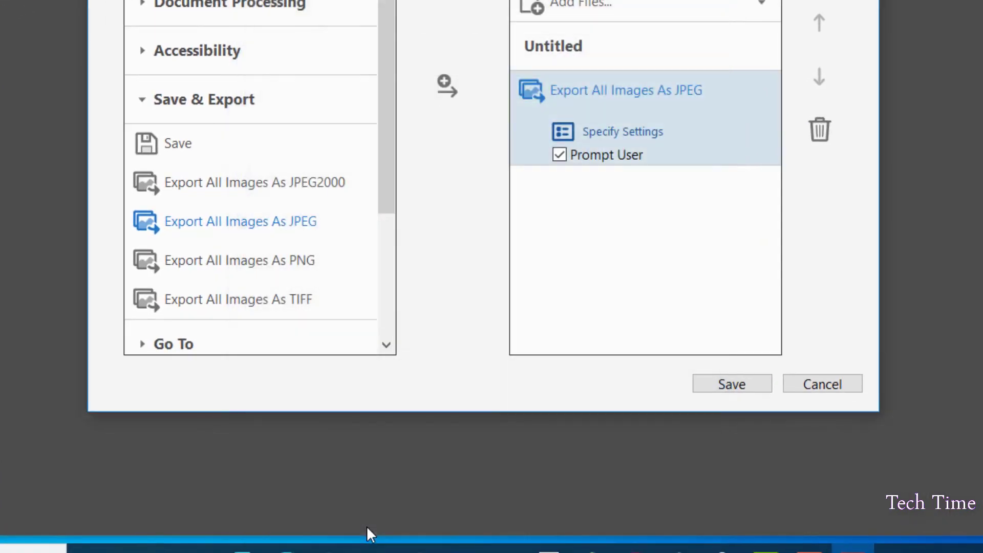
# Save the new action under the name 'Pdf to Jpeg conversion'
pyautogui.click(733, 383)
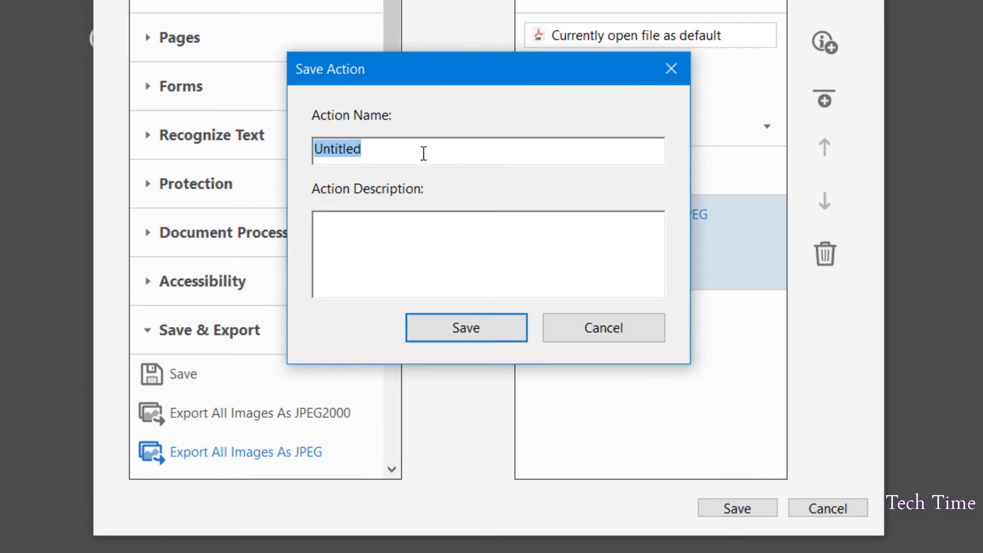
pyautogui.write('Pdf ')
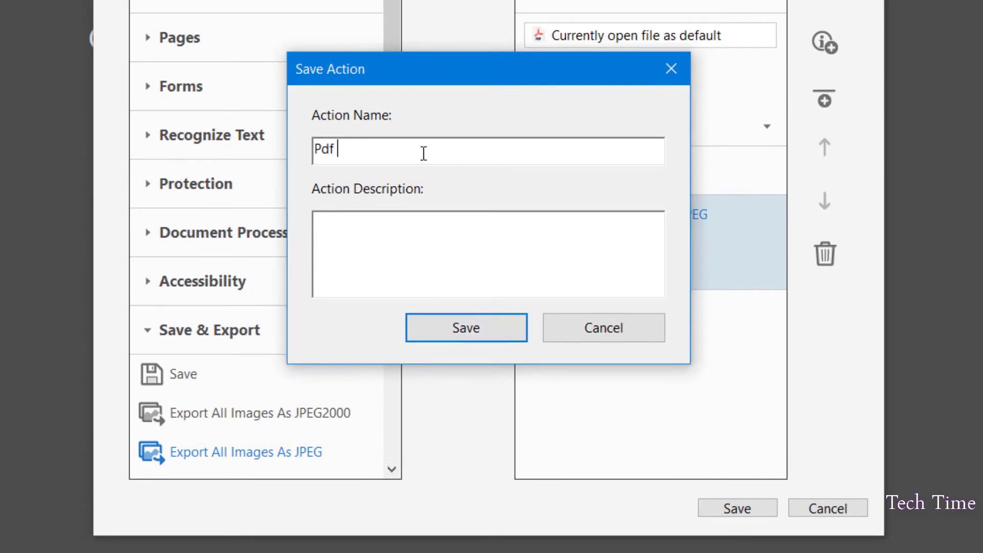
pyautogui.write('to Jpeg')
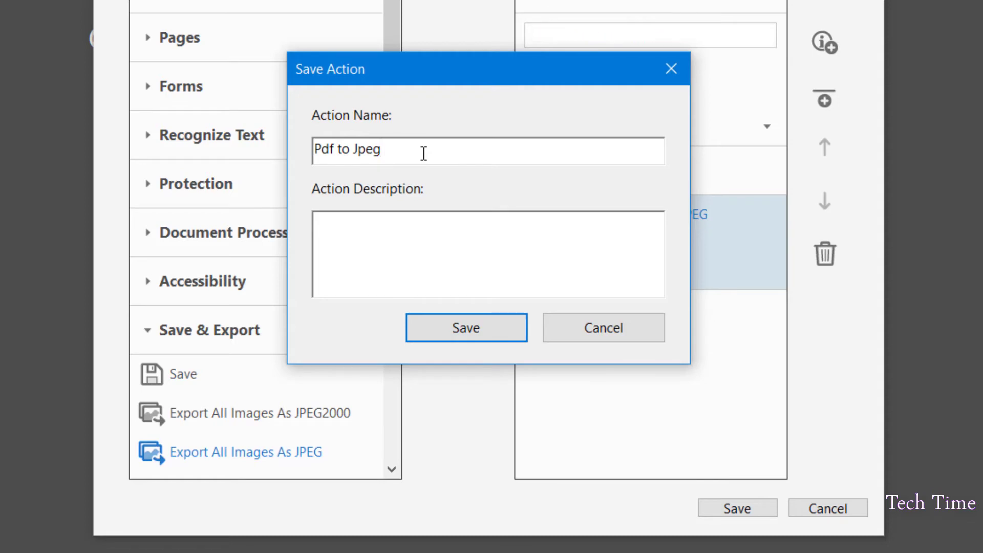
pyautogui.write(' conversion')
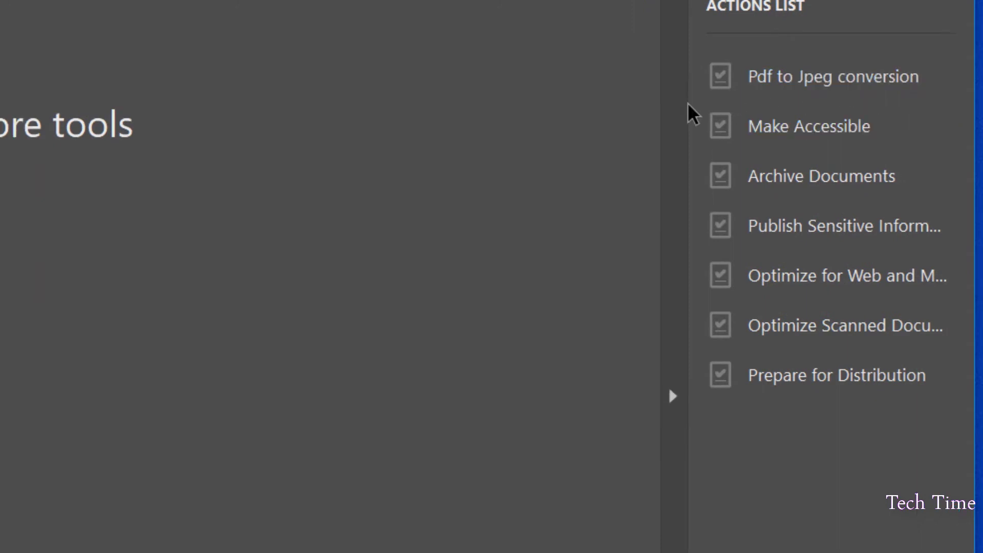
# Queue the four PDFs from the 'adobe pdf' folder in the Pdf to Jpeg conversion action
pyautogui.click(810, 81)
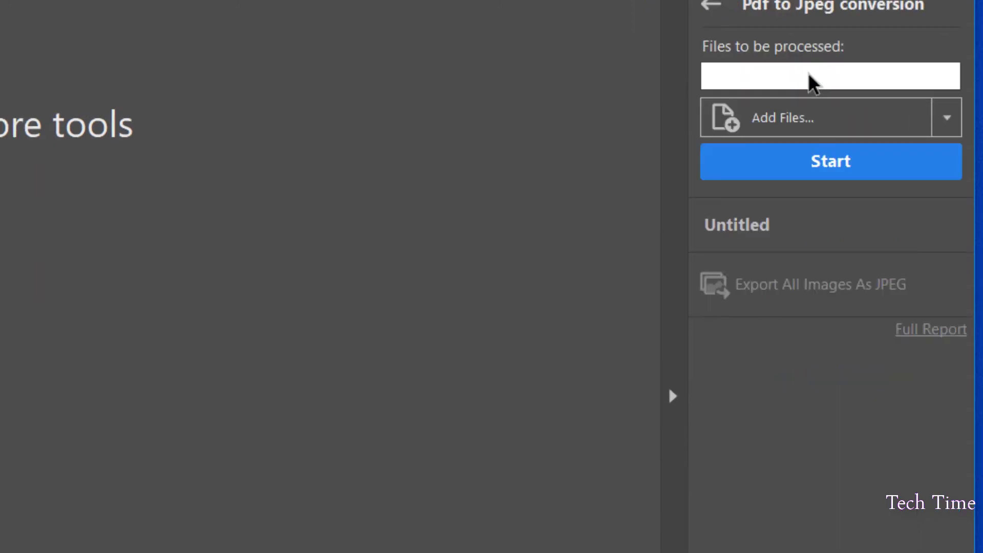
pyautogui.click(947, 119)
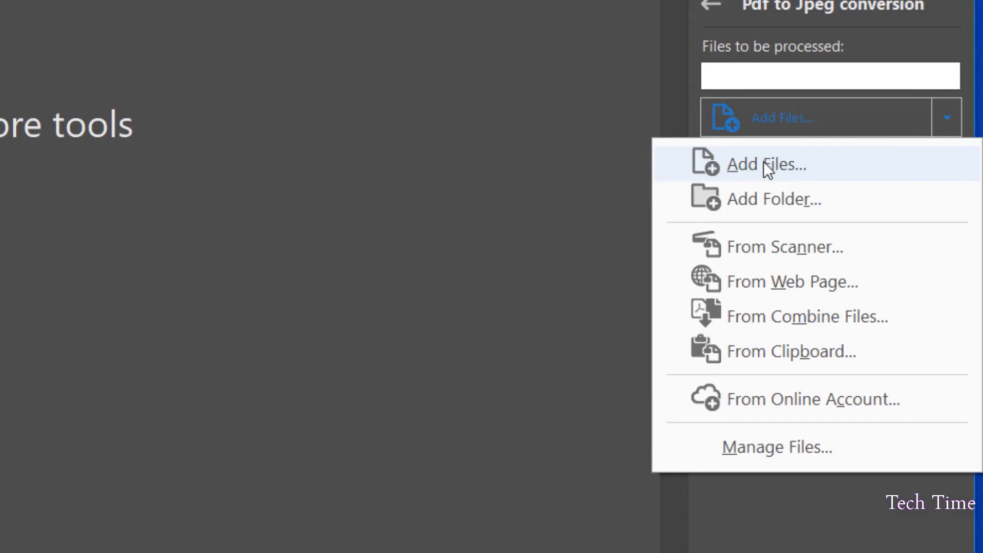
pyautogui.click(762, 200)
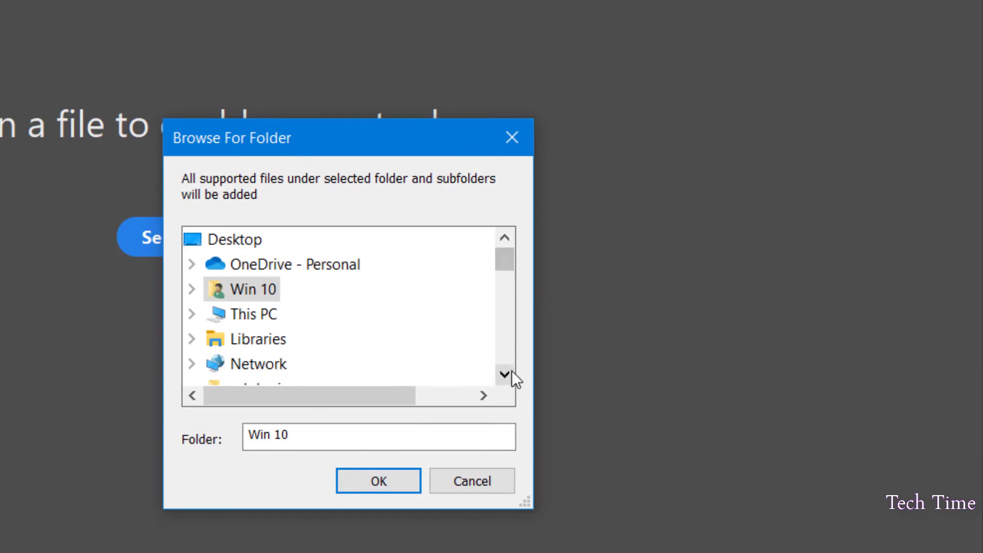
pyautogui.click(512, 372)
pyautogui.click(512, 372)
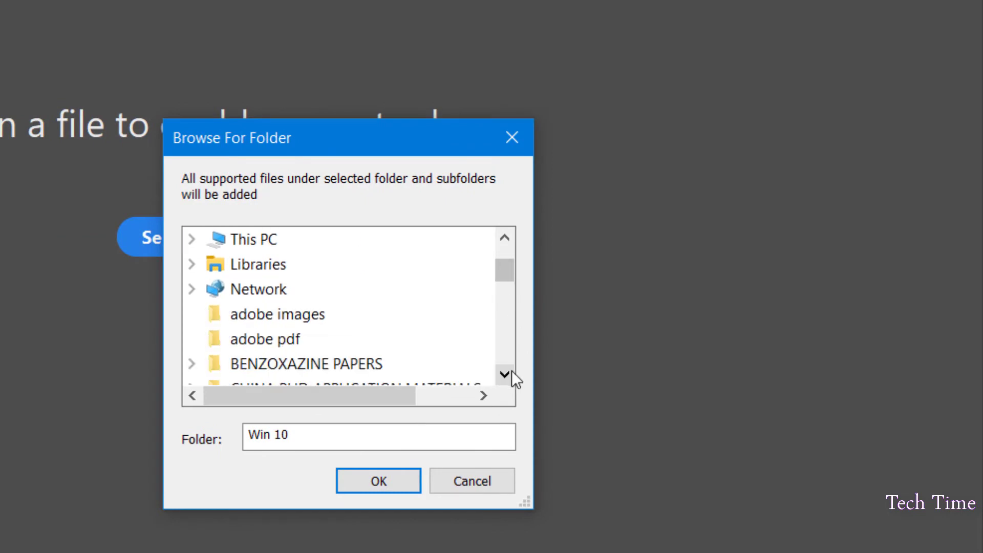
pyautogui.click(267, 341)
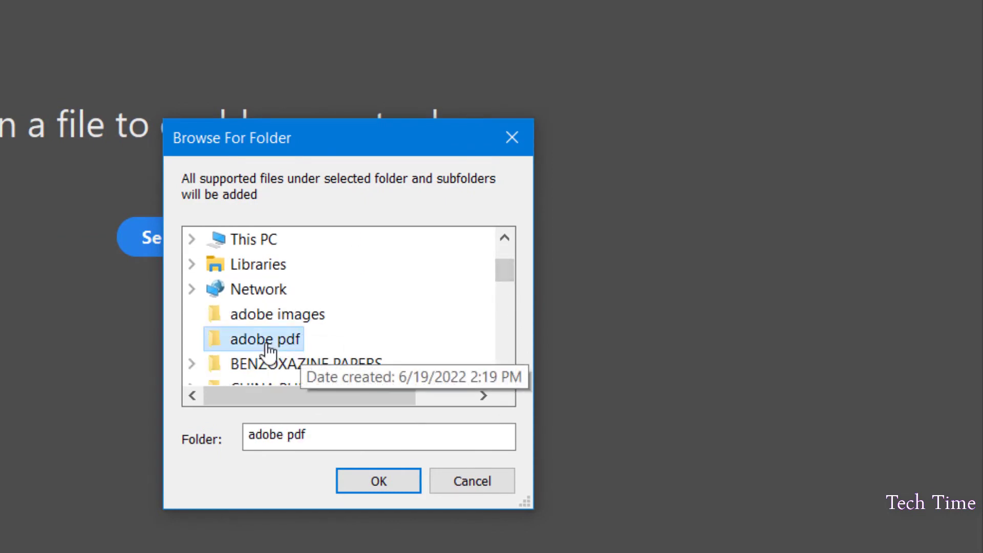
pyautogui.click(380, 483)
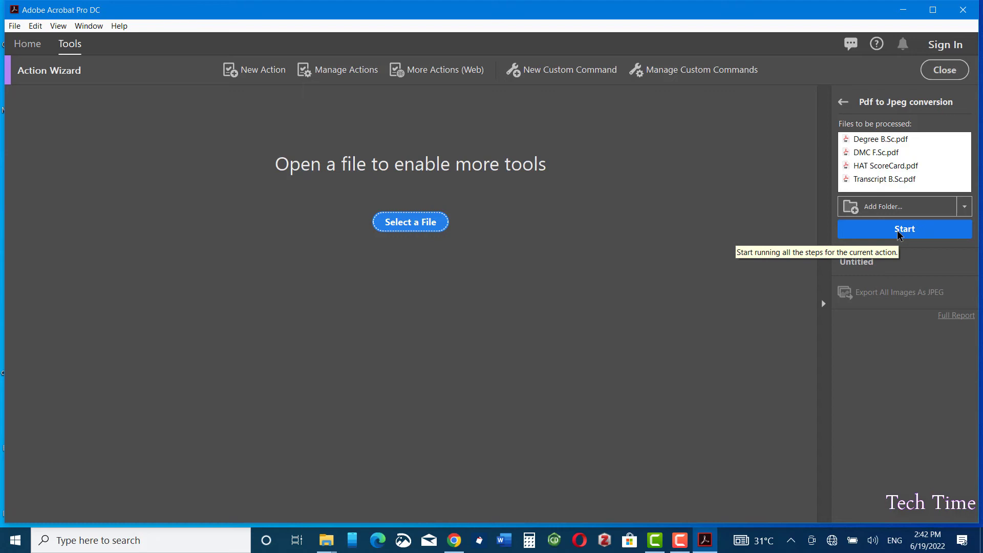
# Run the action and accept the JPEG export settings for all four PDFs, then minimize Acrobat
pyautogui.click(899, 231)
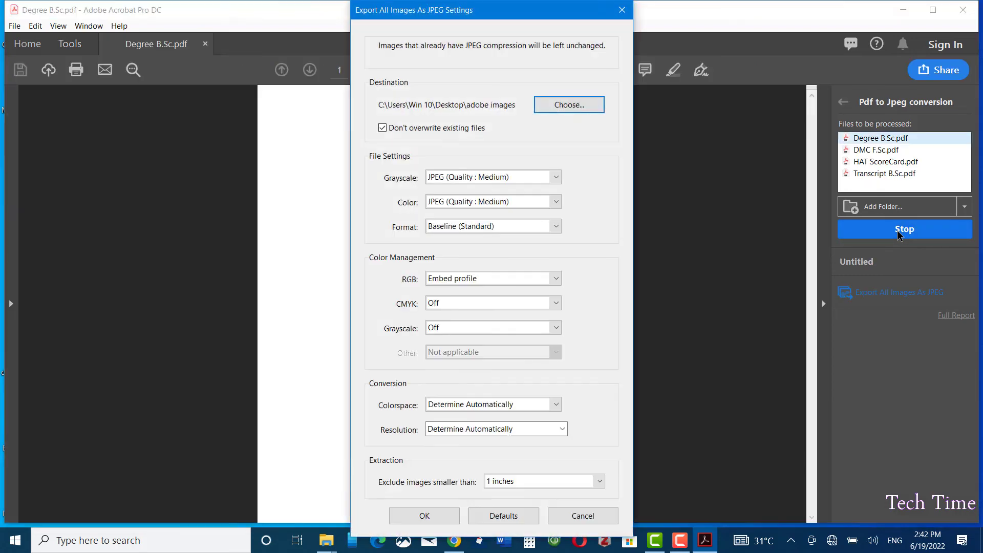
pyautogui.click(425, 516)
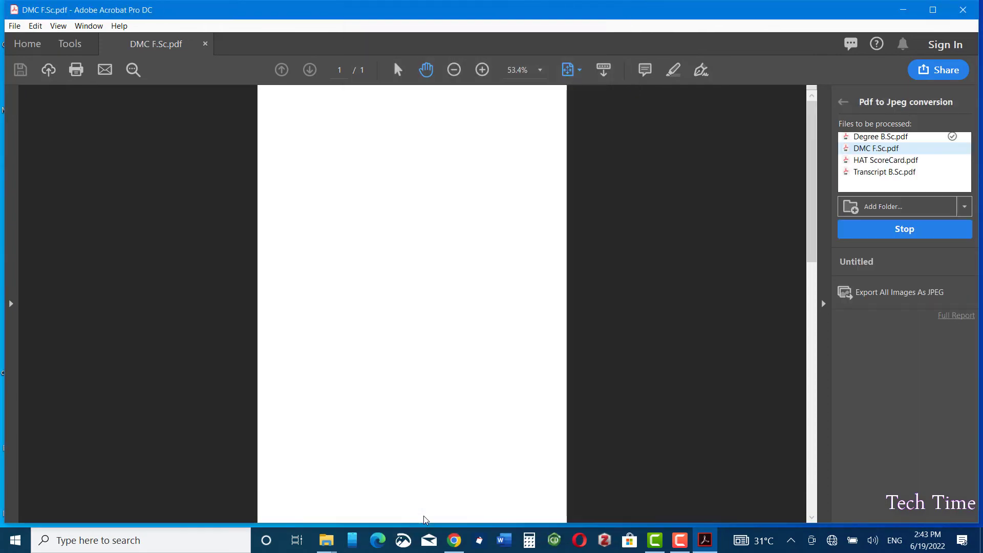
pyautogui.click(424, 516)
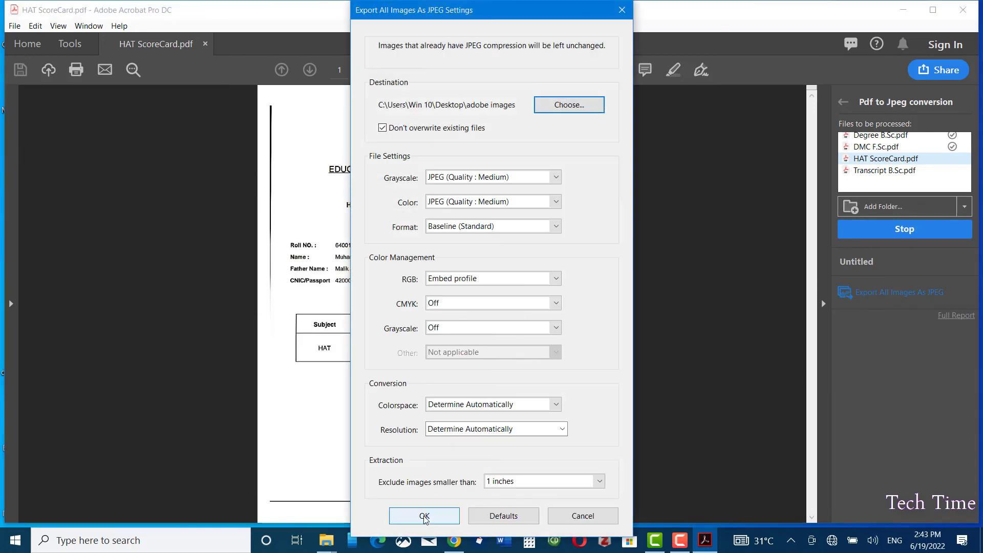
pyautogui.click(424, 516)
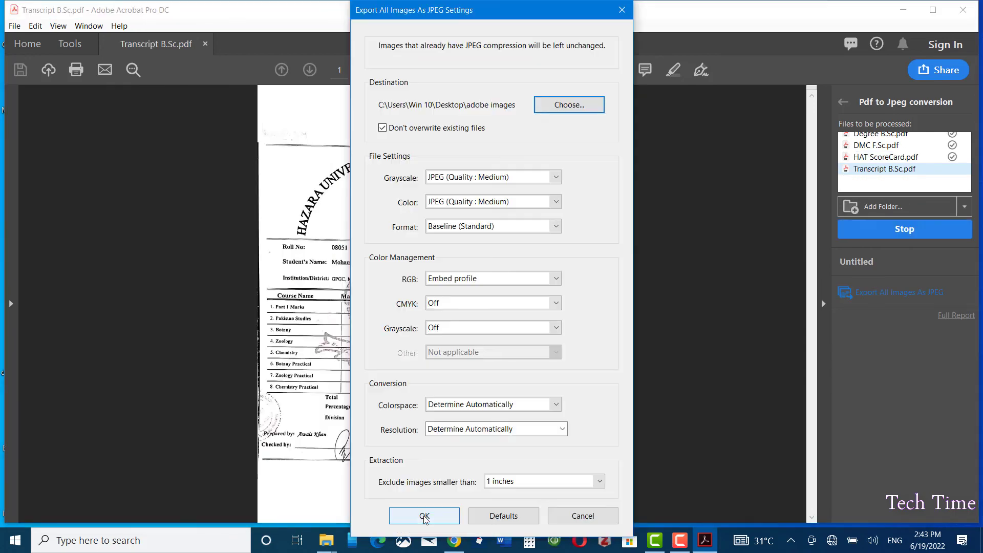
pyautogui.click(424, 516)
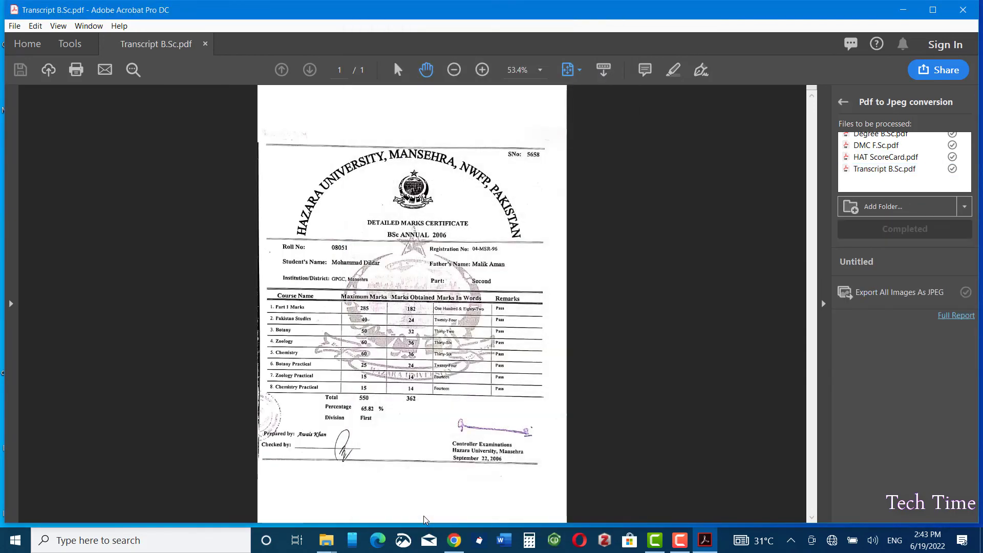
pyautogui.click(902, 14)
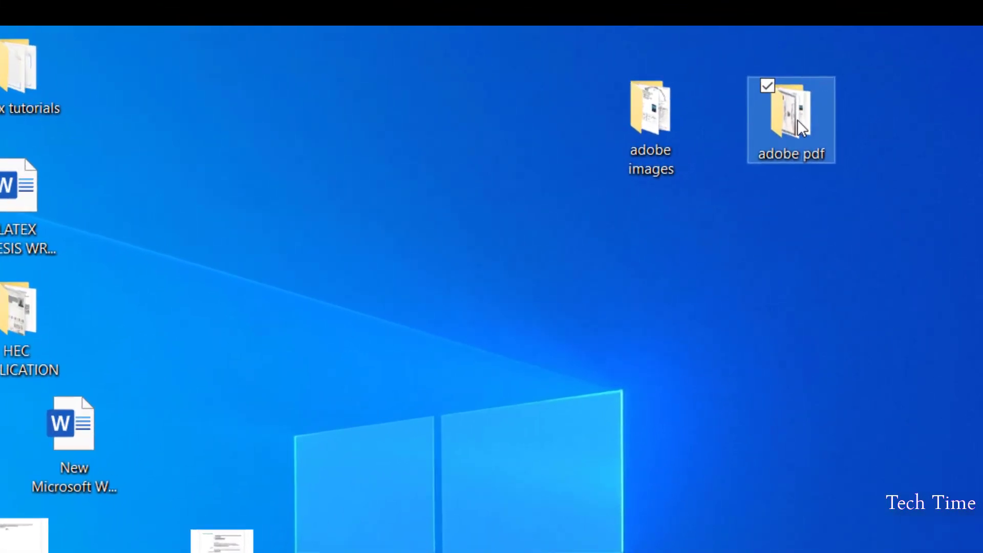
# Look over the source PDFs in 'adobe pdf', then check the four JPGs in 'adobe images'
pyautogui.doubleClick(797, 119)
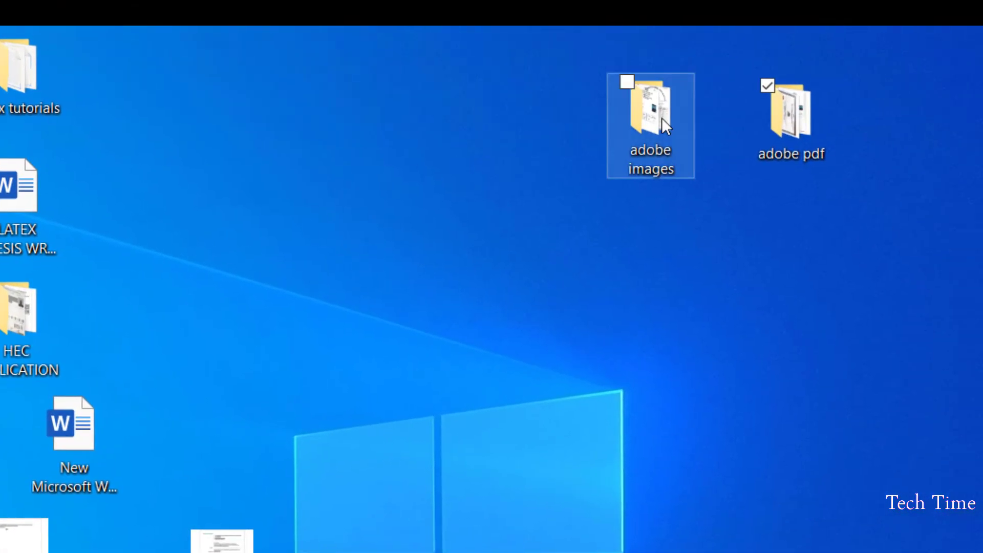
pyautogui.click(661, 117)
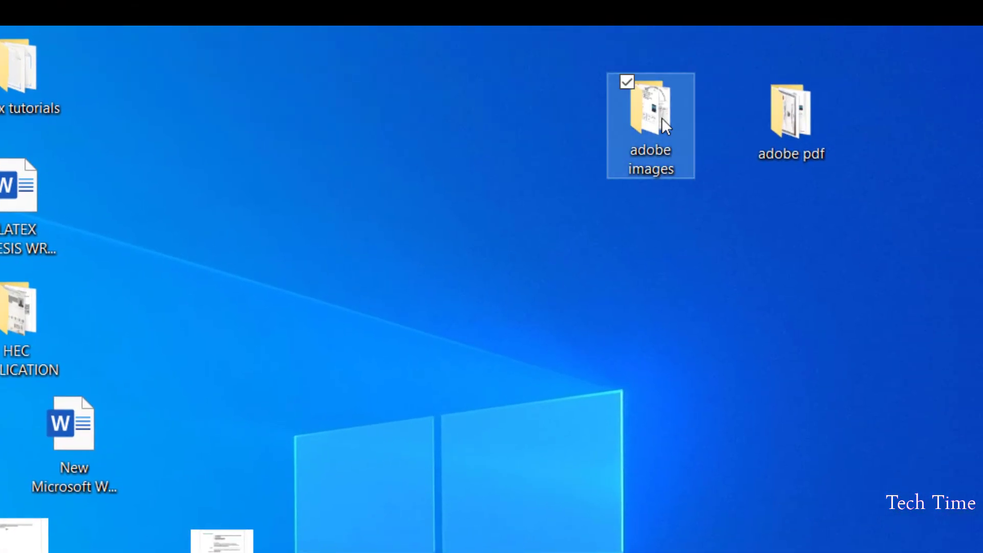
pyautogui.doubleClick(662, 117)
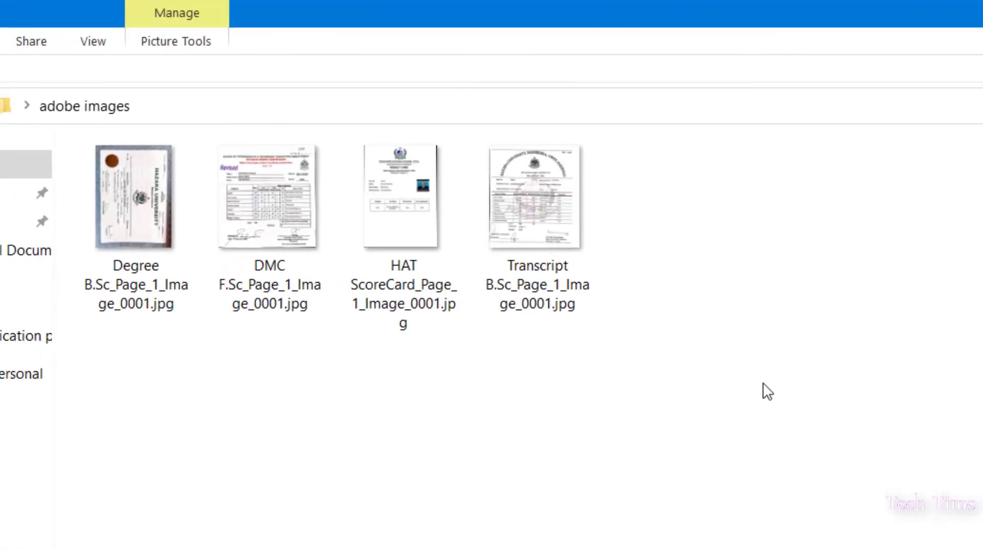